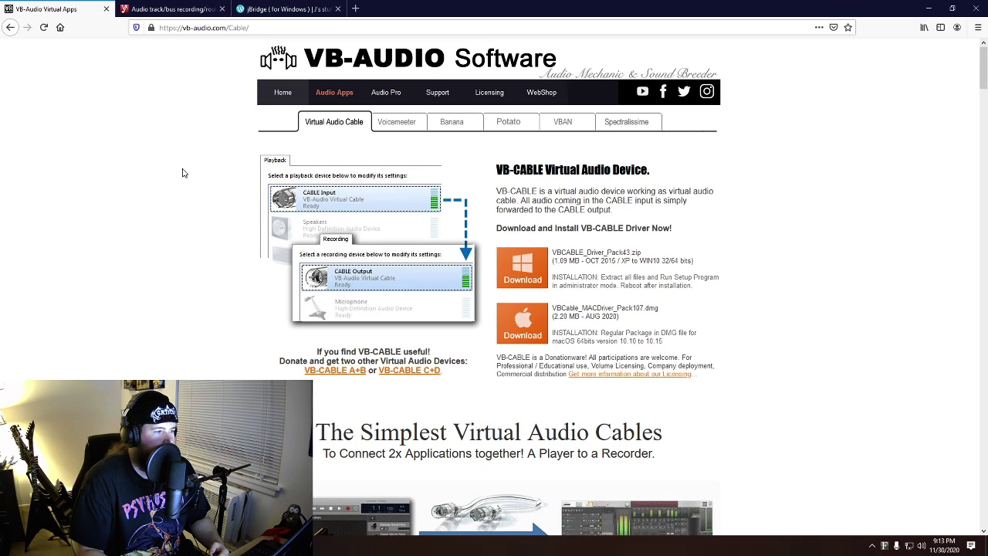
# Review the Voxengo Recorder page and the jBridge for Windows page, including its demo and purchase sections.
pyautogui.hotkey('ctrl', 'Tab')
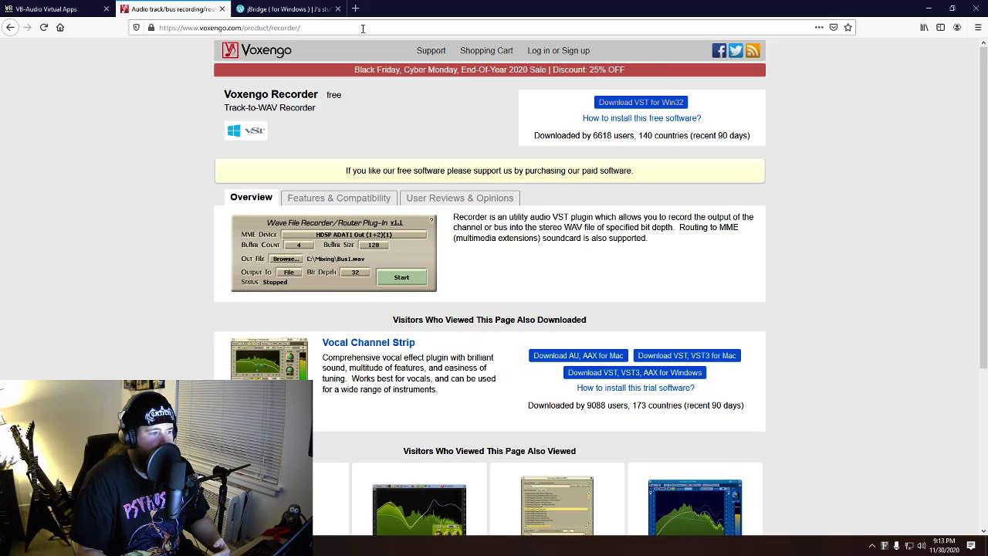
pyautogui.click(277, 10)
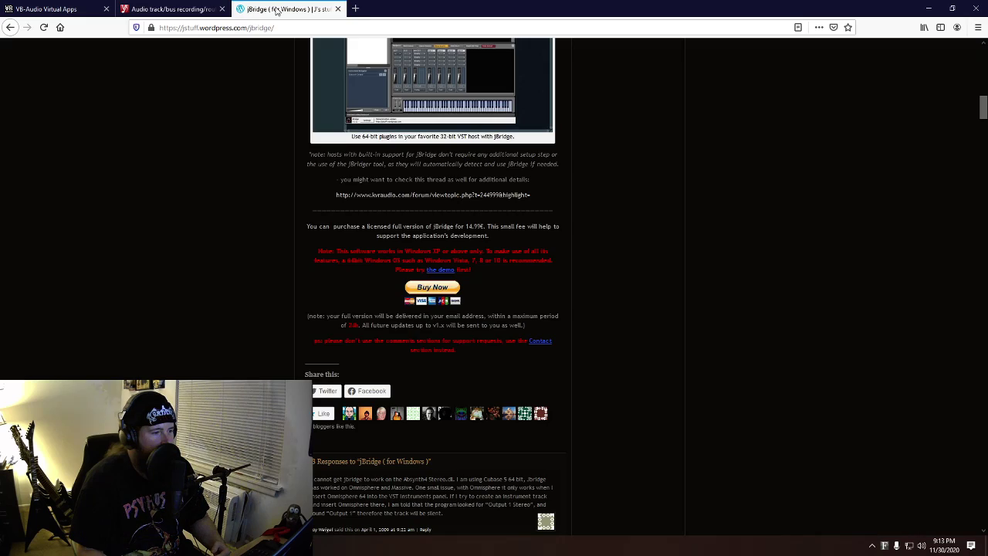
pyautogui.scroll(15, 561, 242)
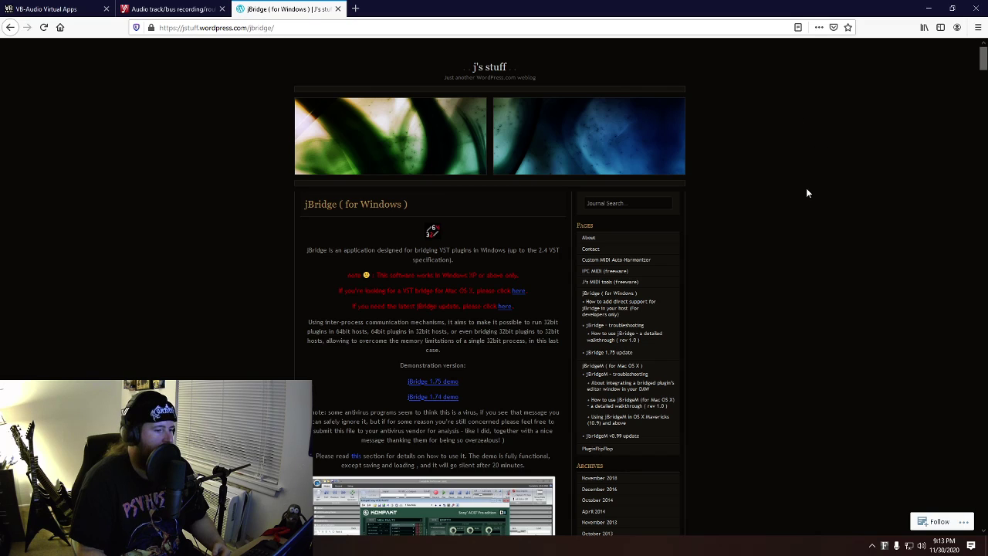
pyautogui.scroll(-3, 805, 214)
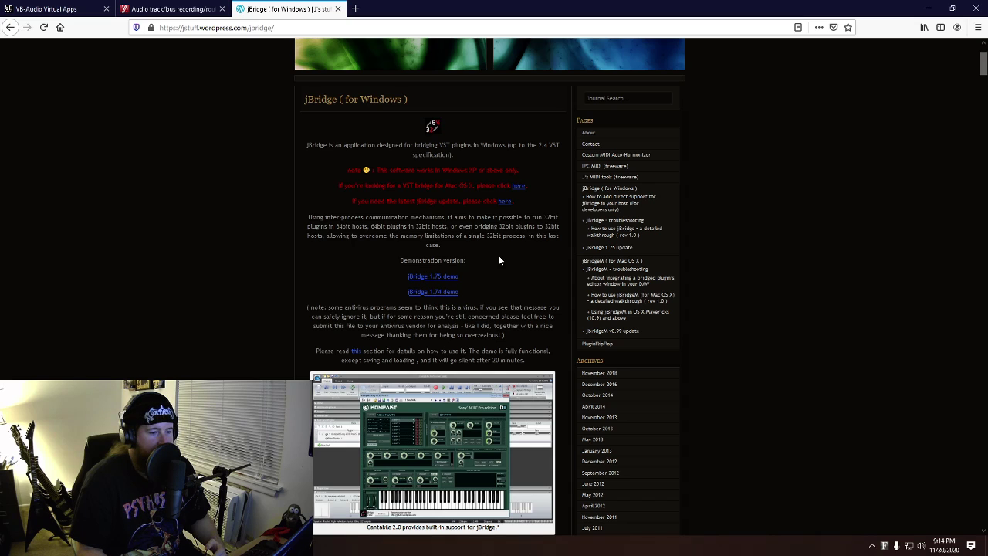
pyautogui.scroll(-3, 502, 255)
pyautogui.scroll(-7, 507, 253)
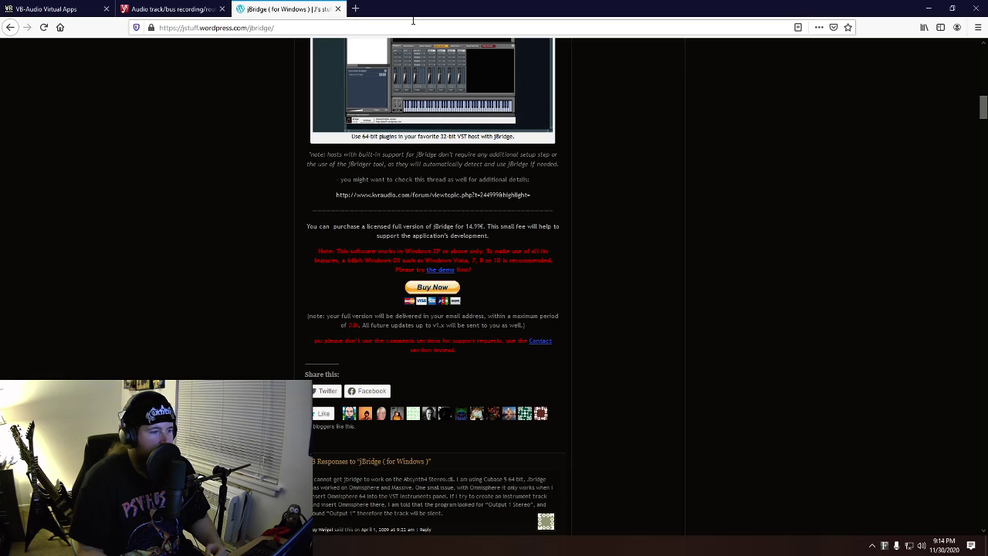
# Close the jBridge, Voxengo Recorder and VB-Audio pages to leave the browser.
pyautogui.hotkey('ctrl', 'w')
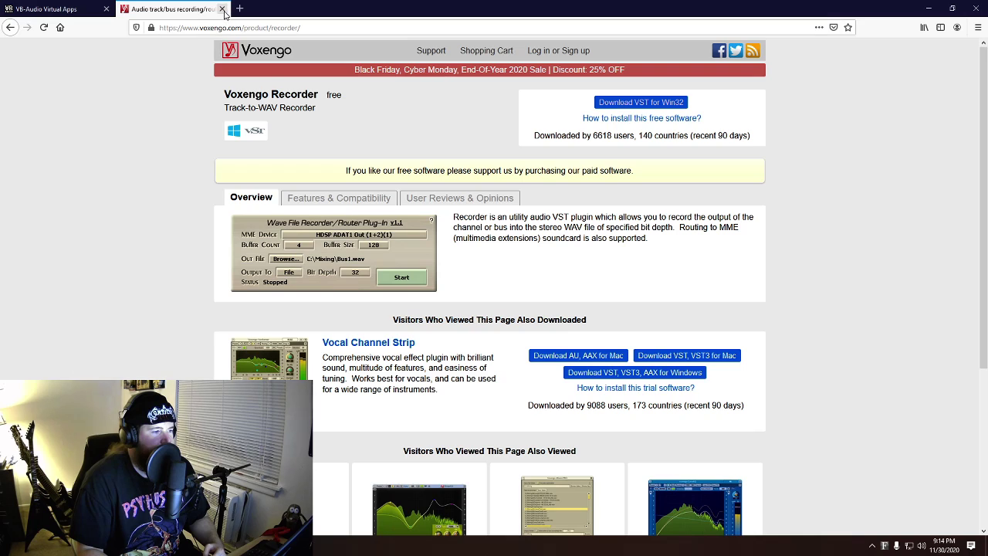
pyautogui.click(222, 8)
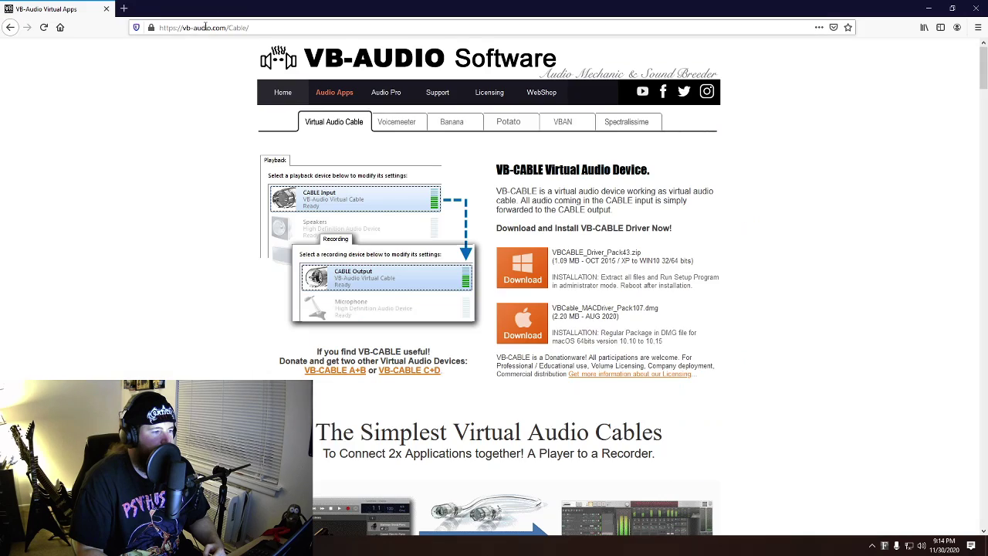
pyautogui.click(107, 8)
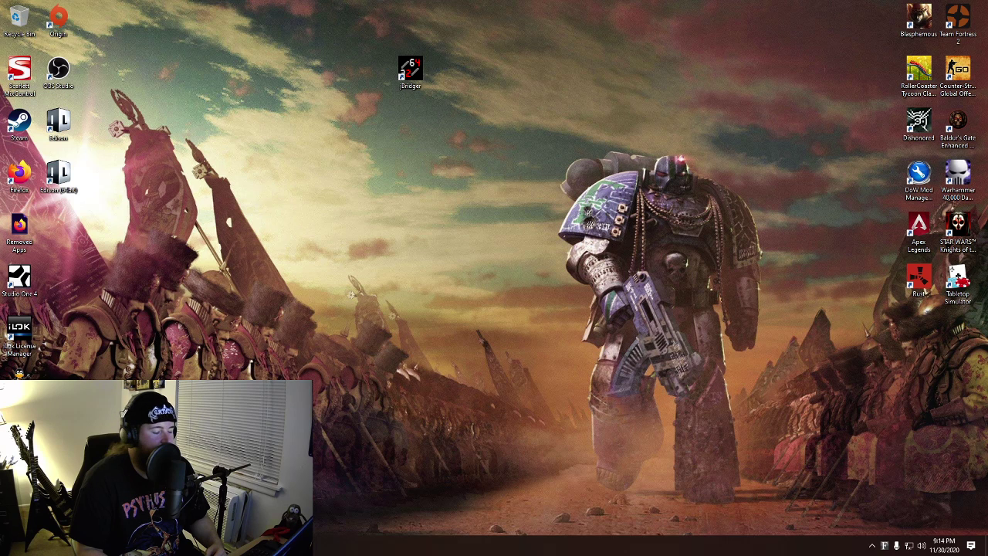
# Launch jBridger, choose an x64 (64bit) host and opt to create bridging files inside a specified directory.
pyautogui.hotkey('alt', 'Tab')
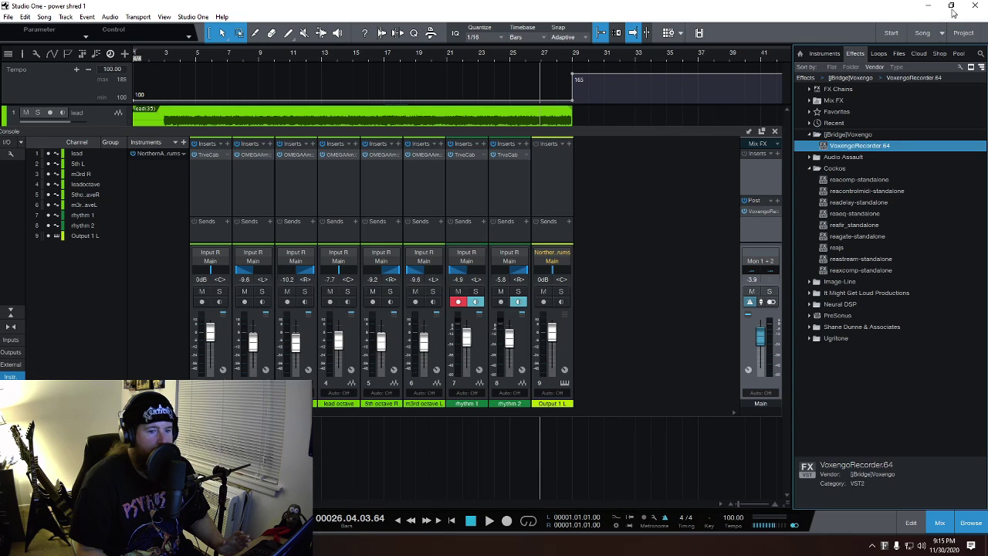
pyautogui.click(928, 5)
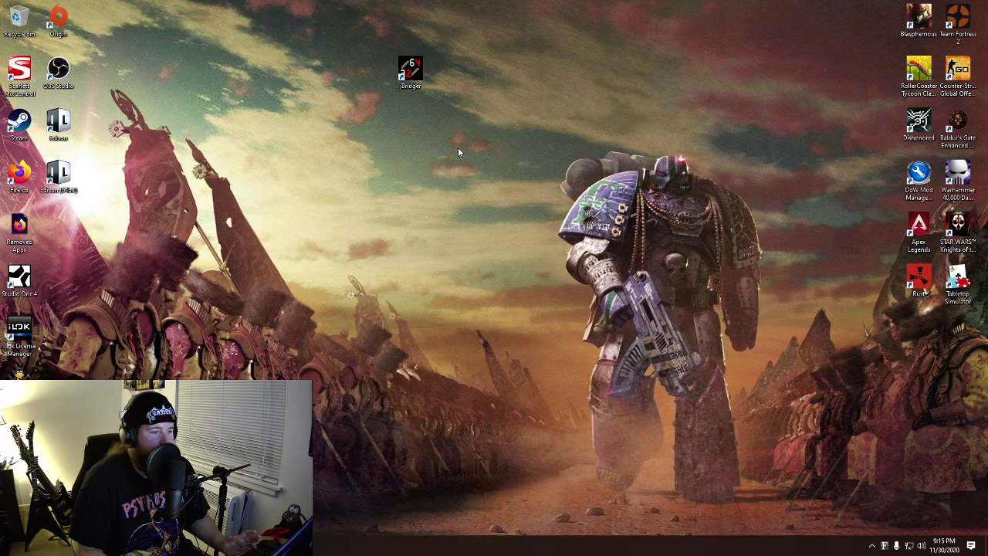
pyautogui.doubleClick(416, 71)
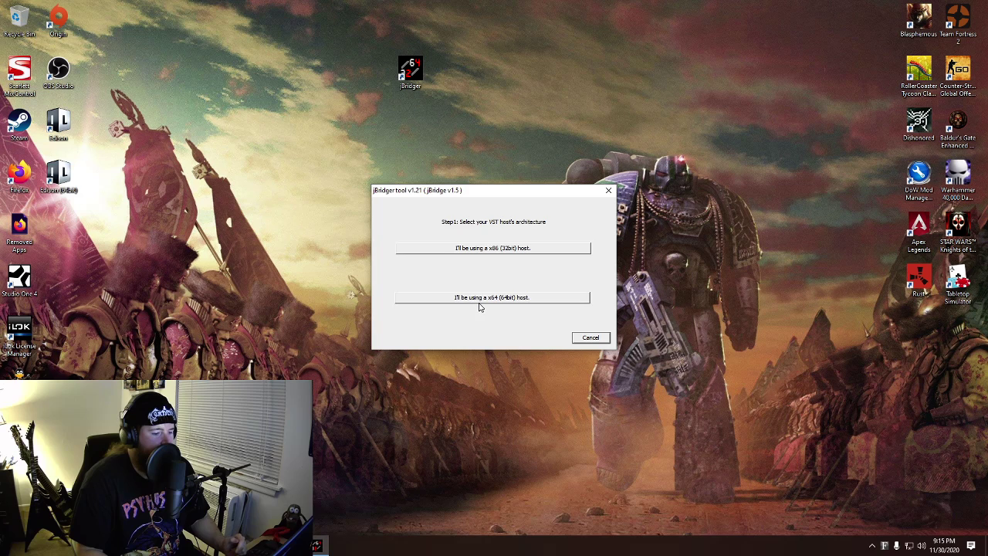
pyautogui.click(561, 299)
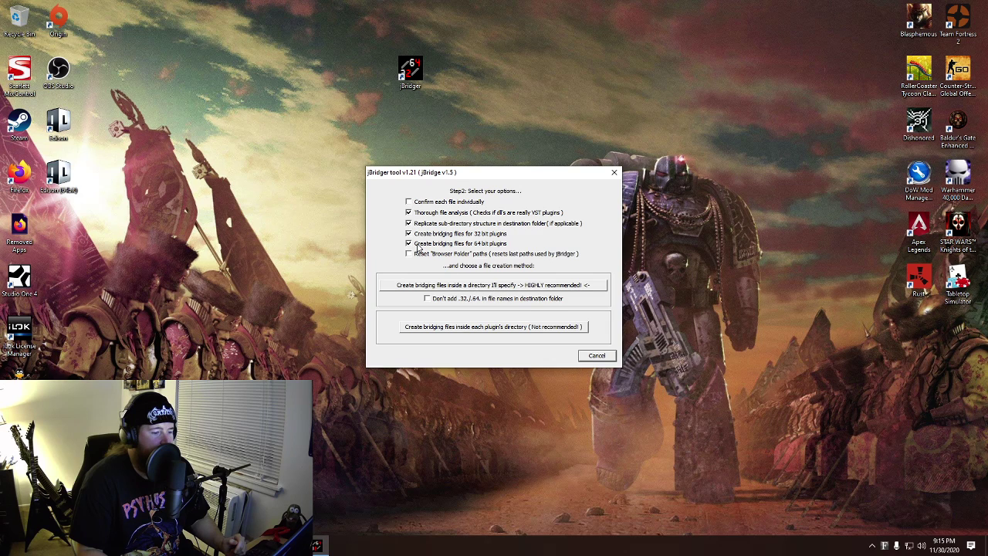
pyautogui.click(497, 285)
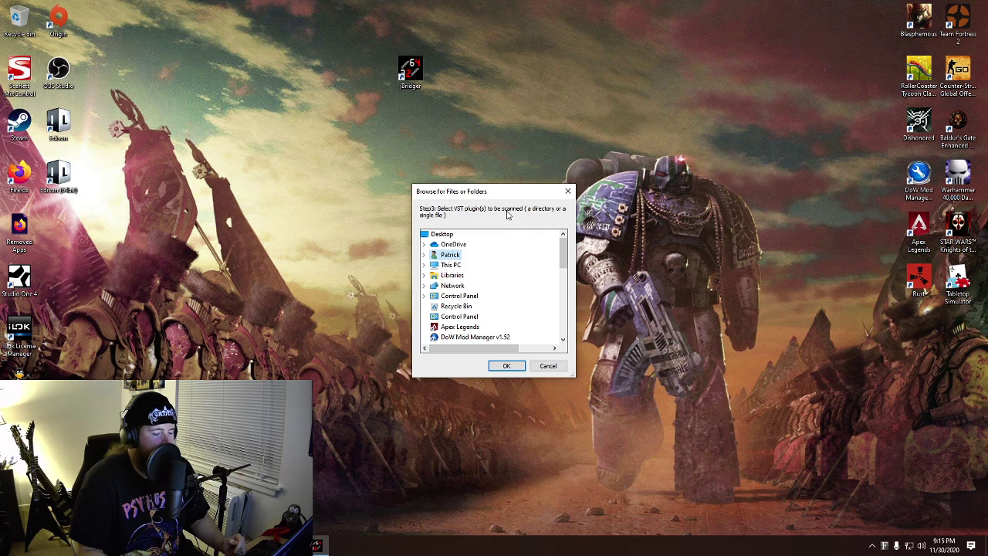
# Browse to the contents of Local Disk (C:) under This PC for the plugin to scan.
pyautogui.scroll(-6, 519, 270)
pyautogui.scroll(6, 519, 270)
pyautogui.scroll(-2, 501, 271)
pyautogui.scroll(2, 500, 272)
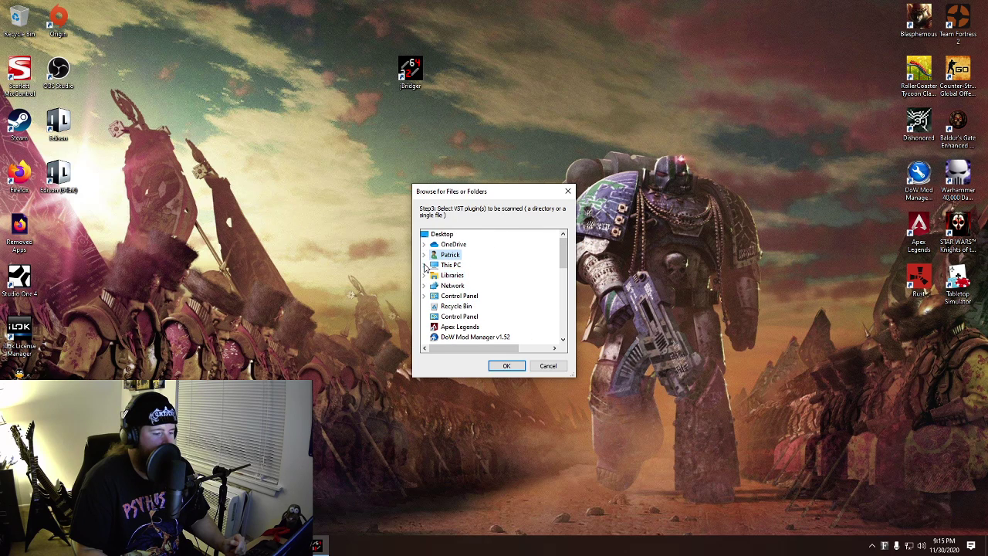
pyautogui.click(424, 265)
pyautogui.scroll(-4, 429, 267)
pyautogui.scroll(1, 429, 267)
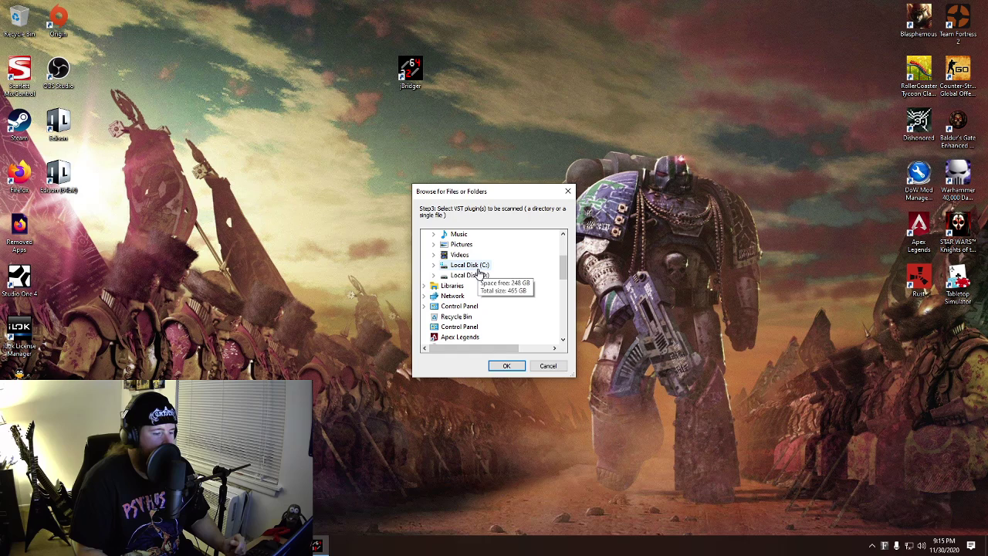
pyautogui.click(434, 265)
pyautogui.scroll(-3, 511, 284)
pyautogui.scroll(1, 510, 282)
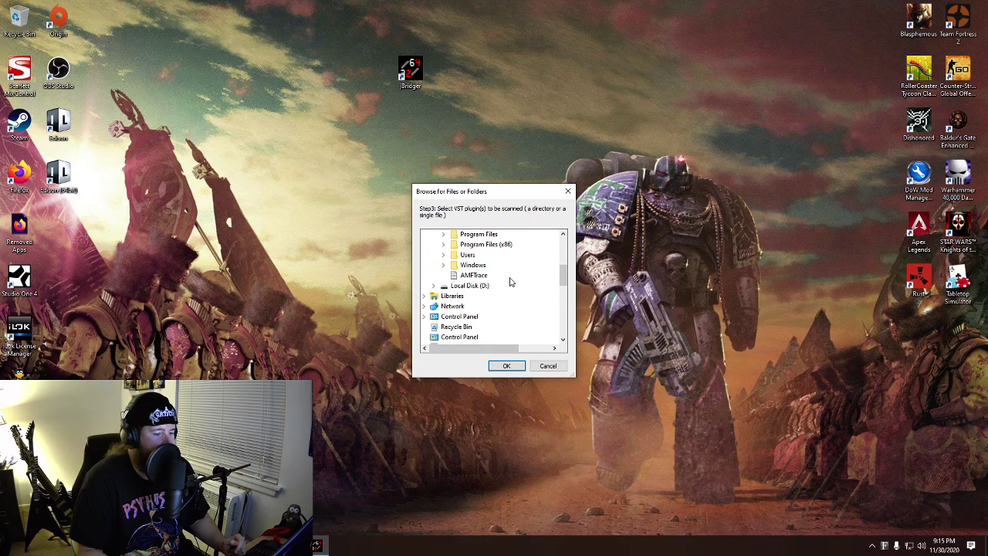
pyautogui.scroll(-1, 506, 279)
pyautogui.scroll(2, 506, 278)
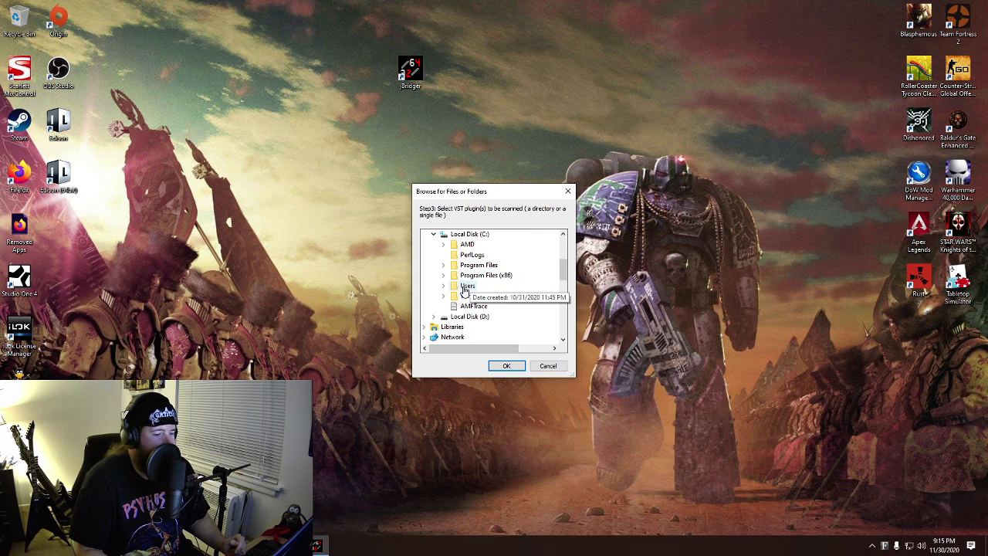
# Choose VoxengoRecorder.dll from the VSTPlugins folder in Program Files as the plugin to scan.
pyautogui.doubleClick(507, 264)
pyautogui.scroll(-6, 505, 268)
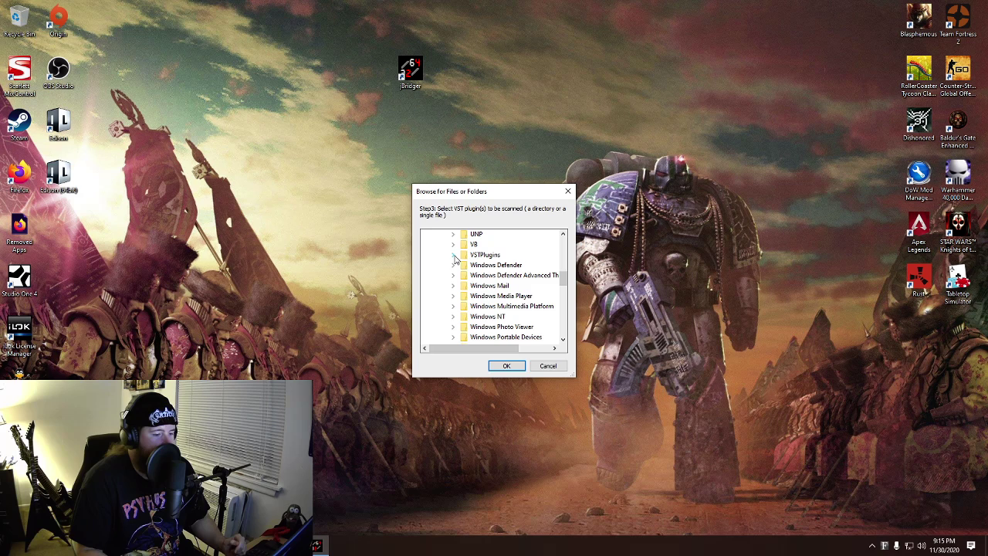
pyautogui.click(453, 254)
pyautogui.scroll(-3, 502, 267)
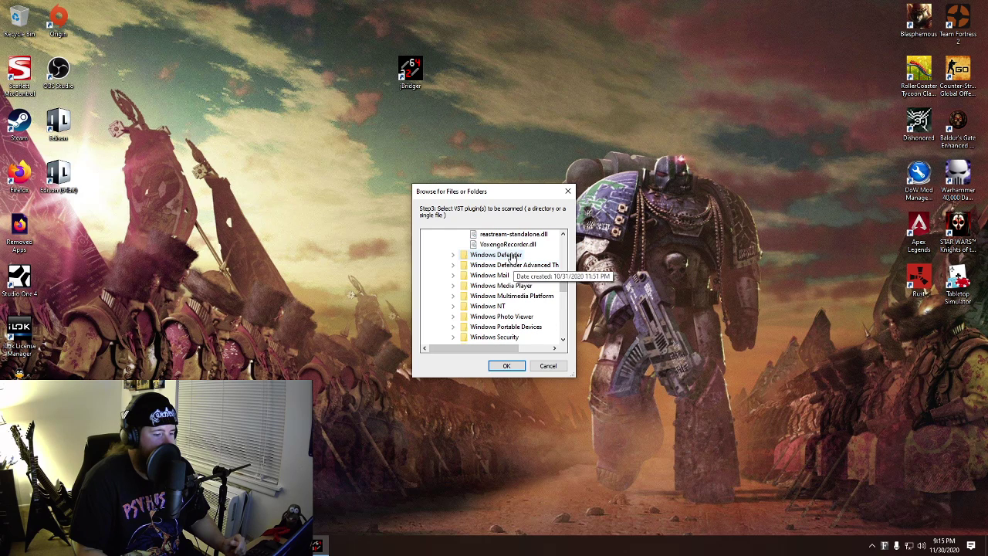
pyautogui.click(512, 245)
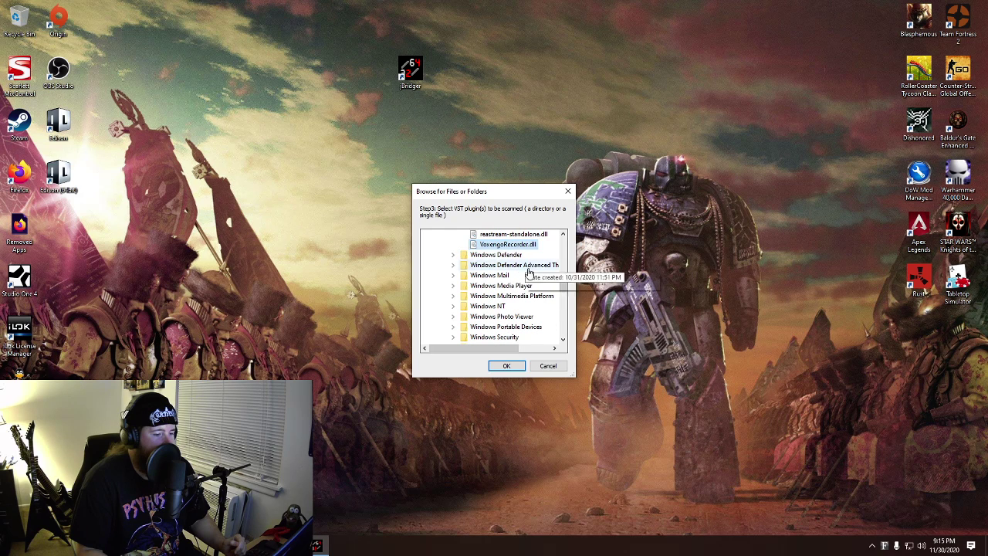
pyautogui.click(510, 366)
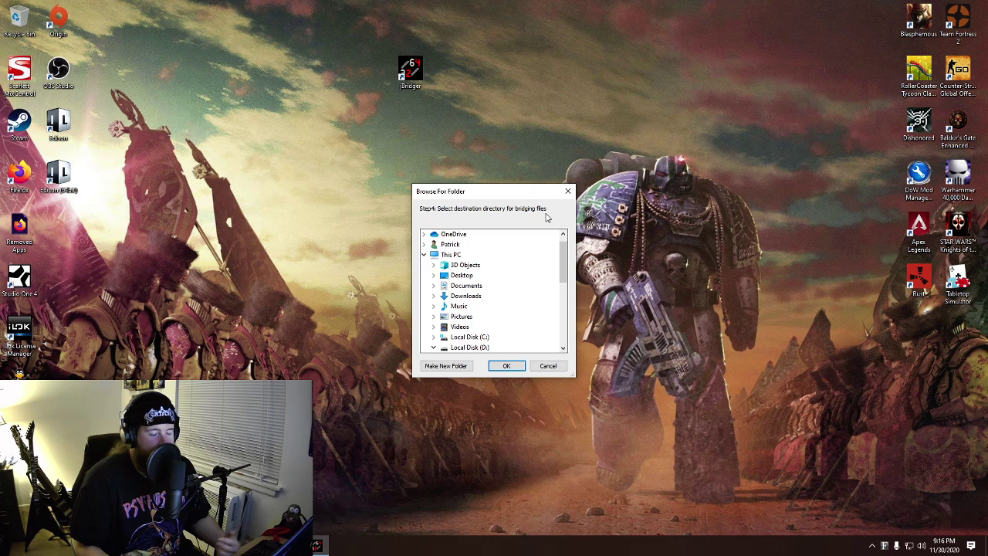
# Select the VST folder on Local Disk (D:) as the bridging files' destination, and cancel the bridging.
pyautogui.scroll(-6, 494, 254)
pyautogui.scroll(-2, 494, 254)
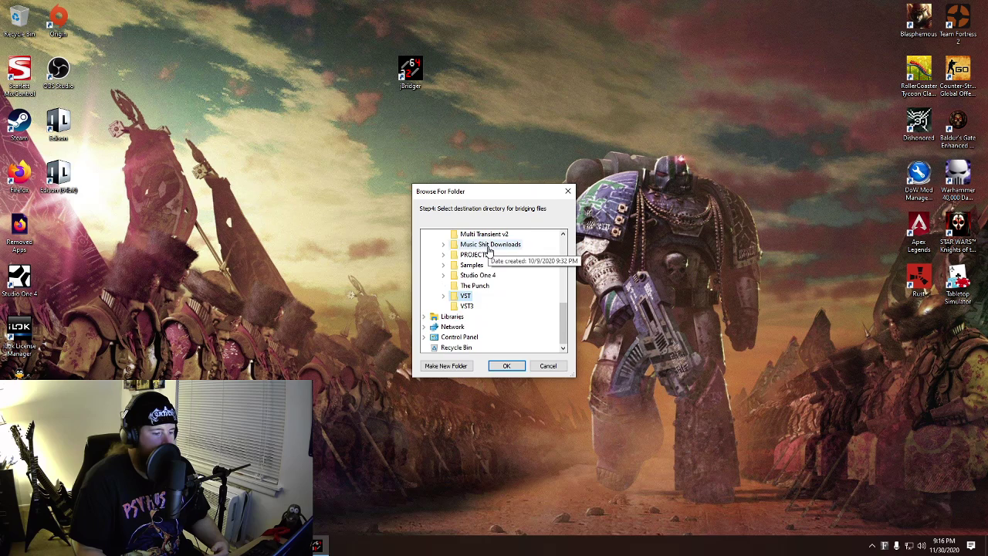
pyautogui.click(465, 298)
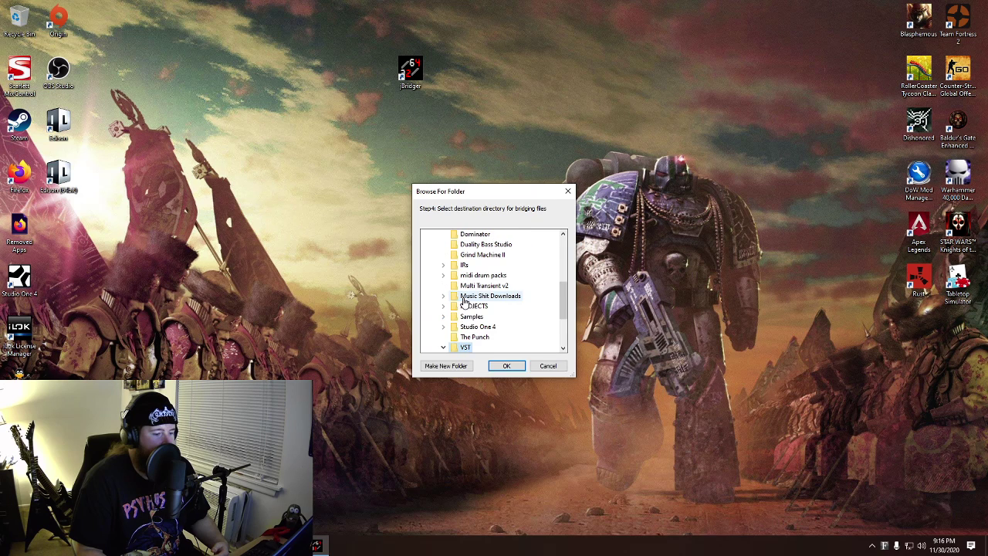
pyautogui.click(549, 367)
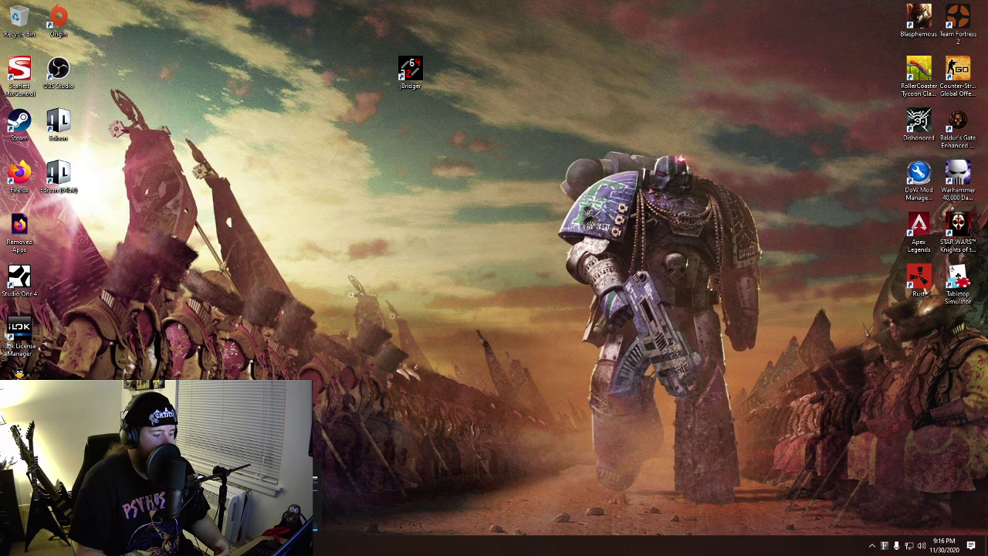
# Switch to Studio One, open VoxengoRecorder on the Main channel's post-fader slot and set its MME device to CABLE Input (VB-Audio Virtual C.
pyautogui.hotkey('alt', 'Tab')
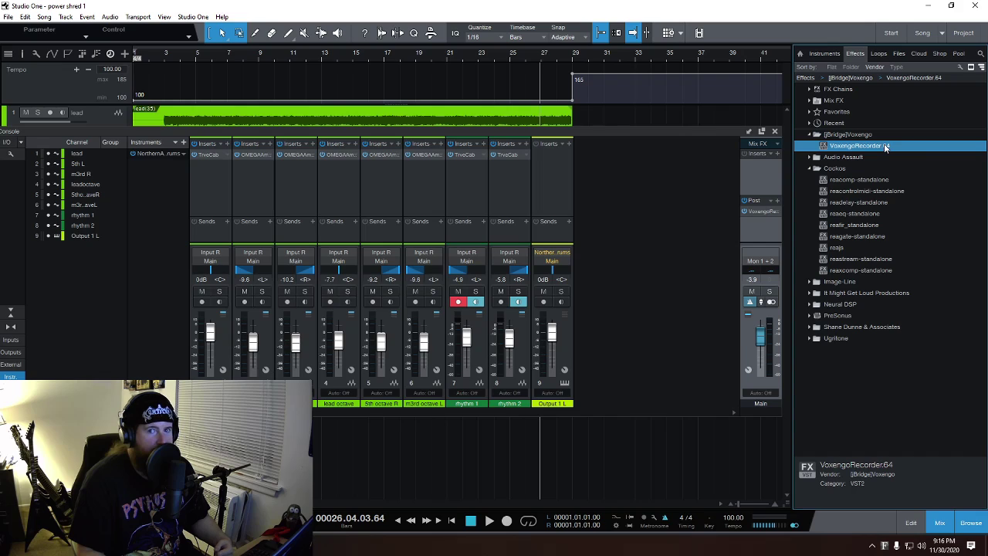
pyautogui.click(763, 212)
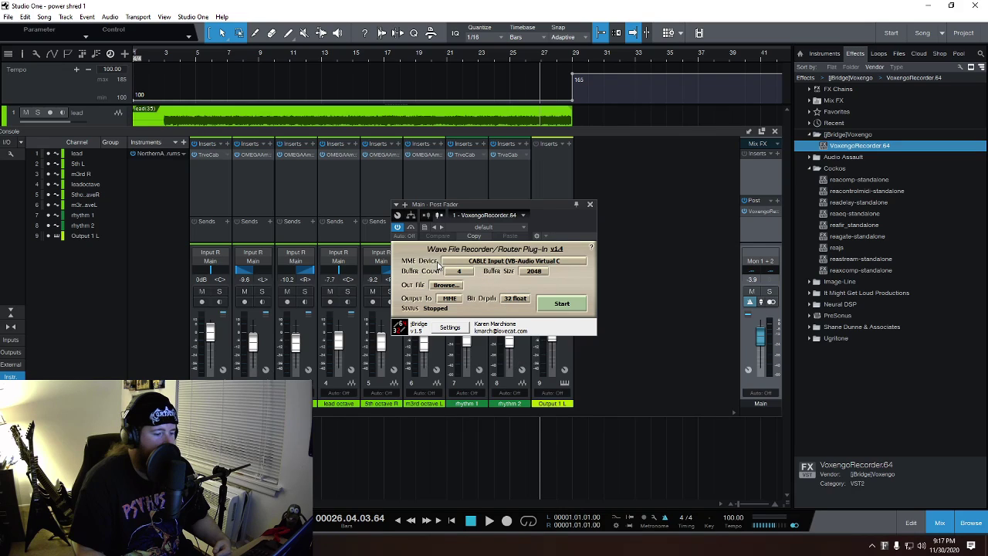
pyautogui.click(491, 264)
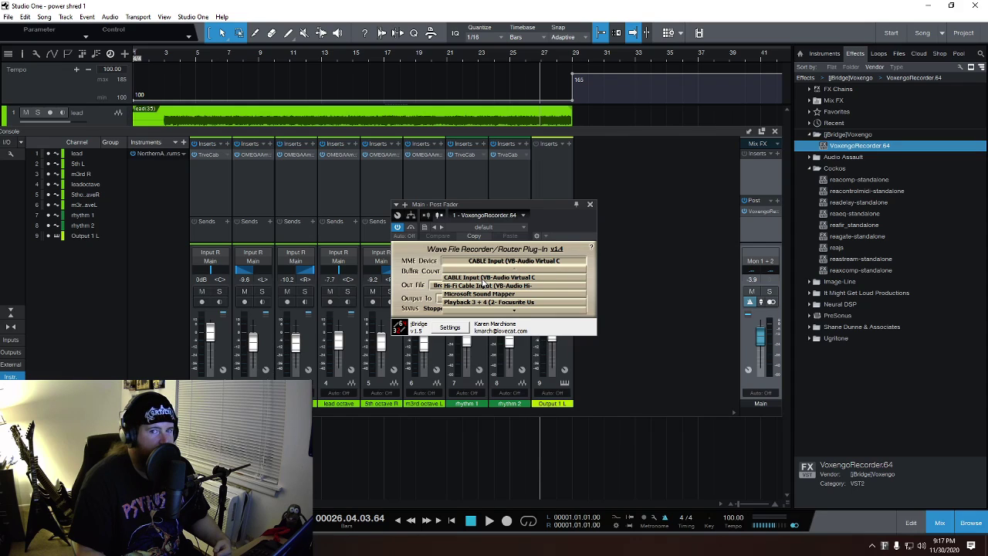
pyautogui.click(494, 276)
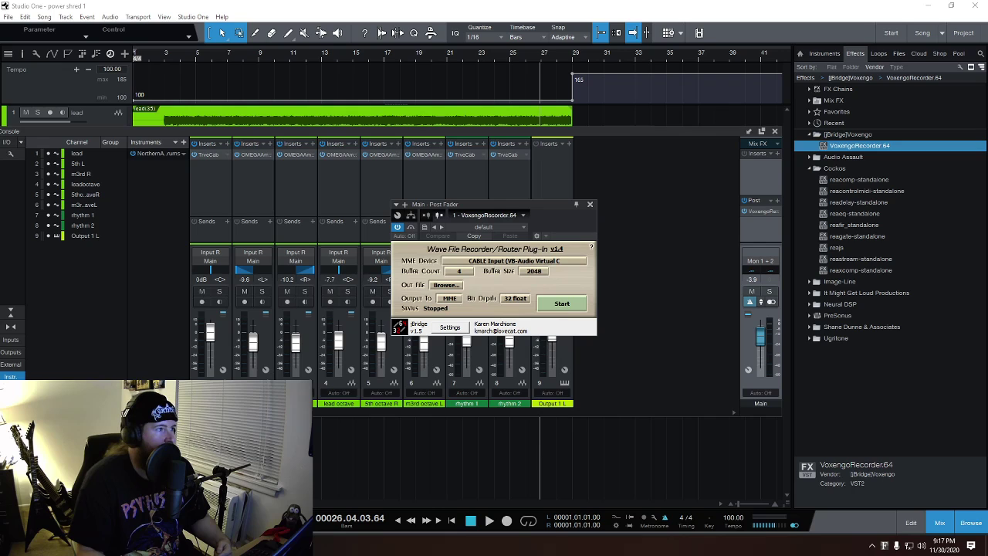
# Switch to OBS and select the Display 2 scene.
pyautogui.click(71, 367)
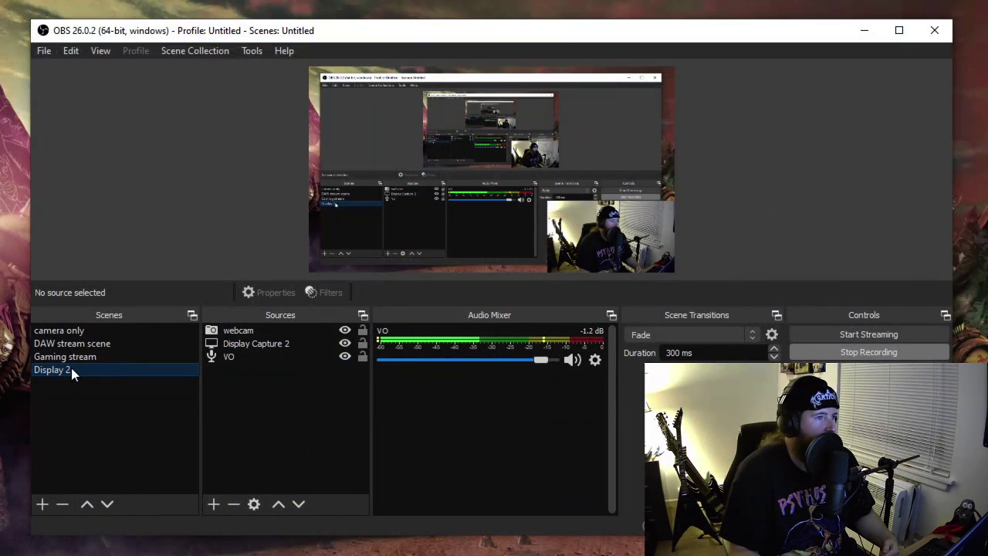
pyautogui.click(212, 506)
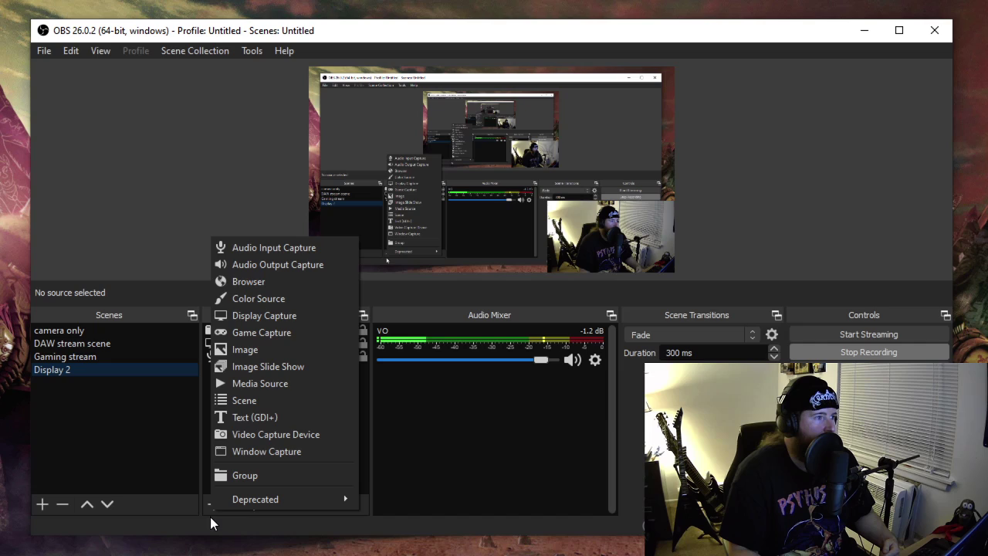
pyautogui.click(277, 249)
pyautogui.click(405, 183)
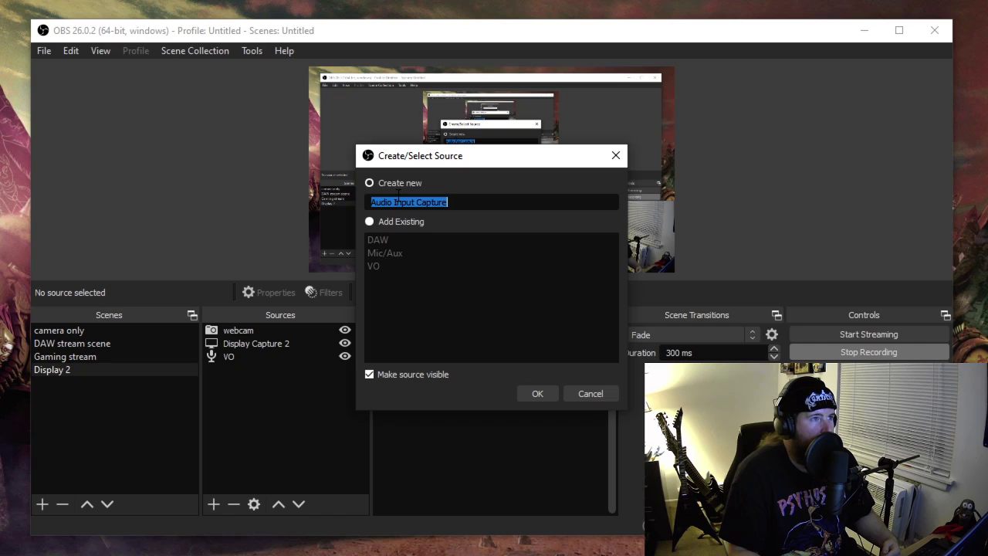
pyautogui.click(609, 395)
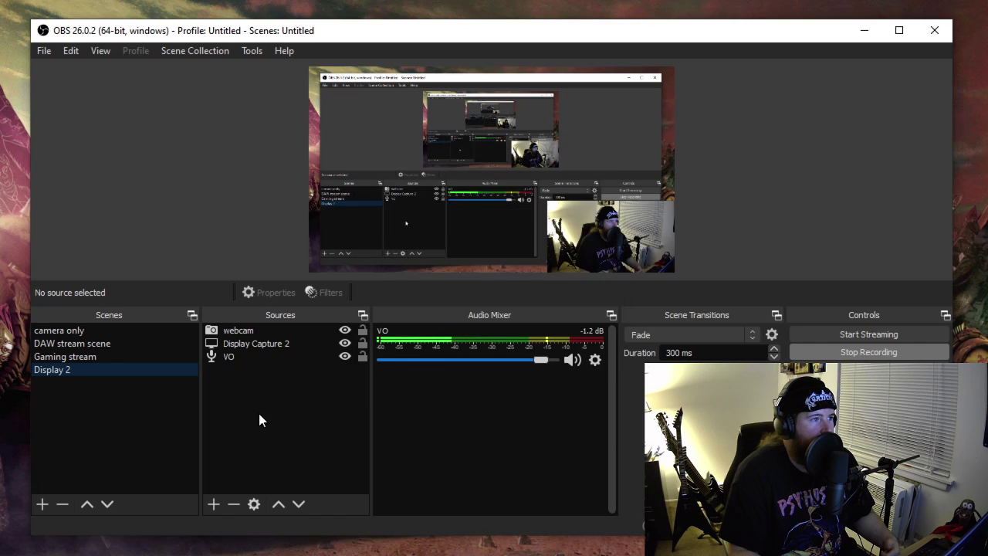
# Create a new Audio Input Capture source in the Display 2 scene, keeping the default name and visibility.
pyautogui.click(213, 504)
pyautogui.click(272, 242)
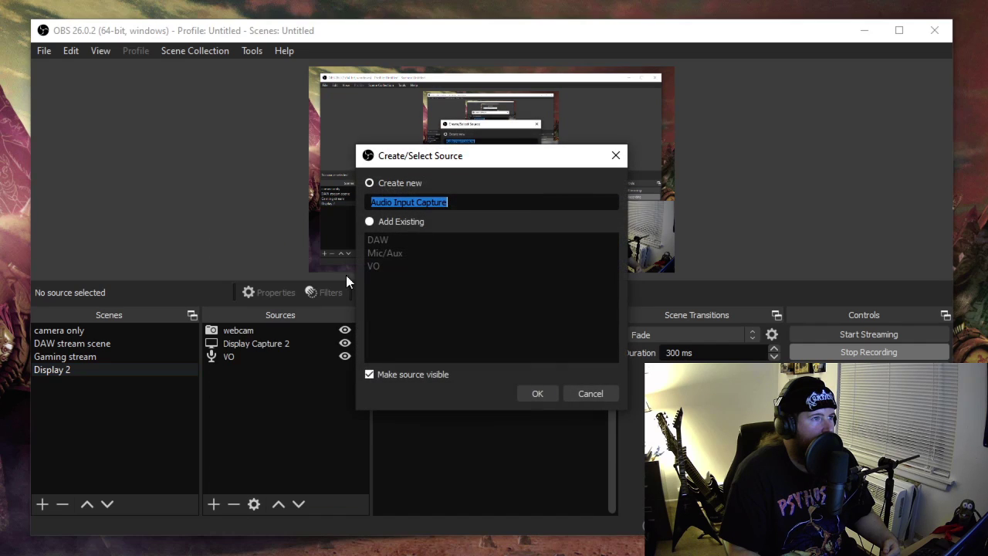
pyautogui.click(422, 190)
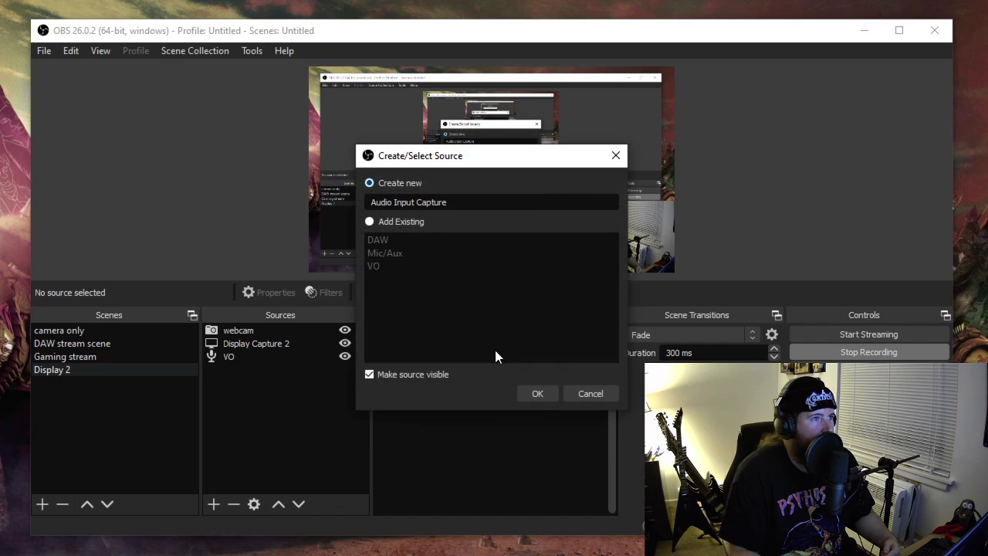
pyautogui.click(542, 395)
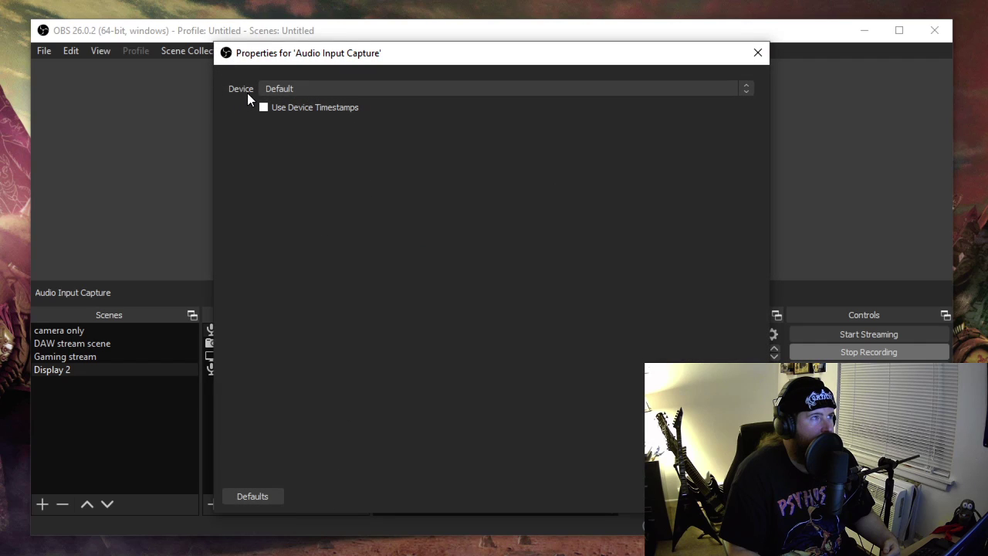
# Set the Audio Input Capture source's device to CABLE Output (VB-Audio Virtual Cable) and accept the properties.
pyautogui.click(286, 87)
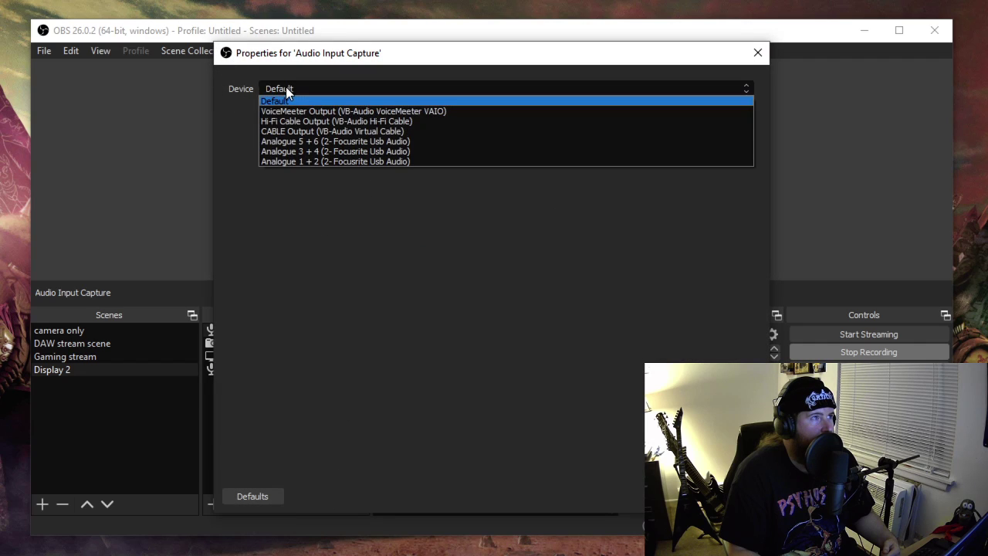
pyautogui.click(301, 133)
pyautogui.press('Return')
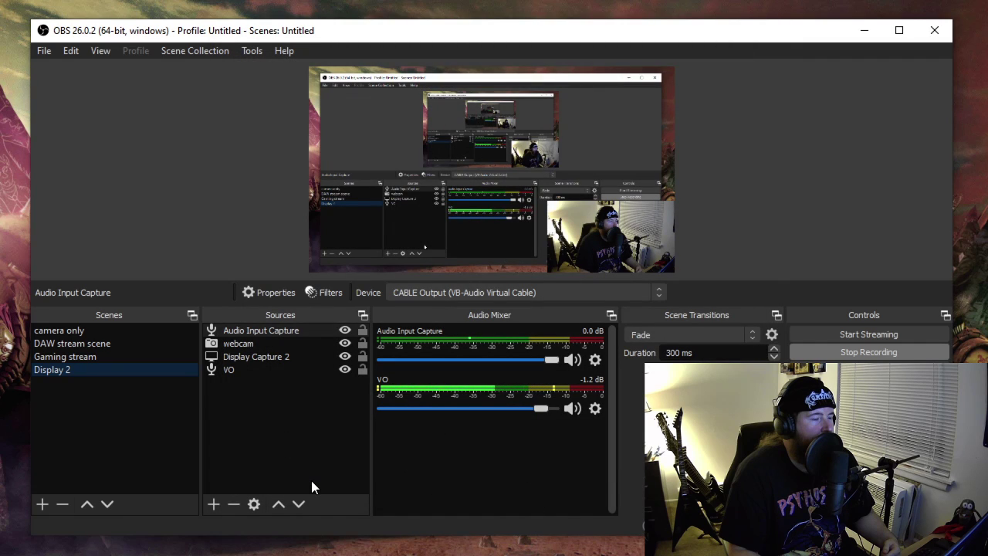
# Remove the Audio Input Capture source from the Display 2 scene.
pyautogui.click(254, 330)
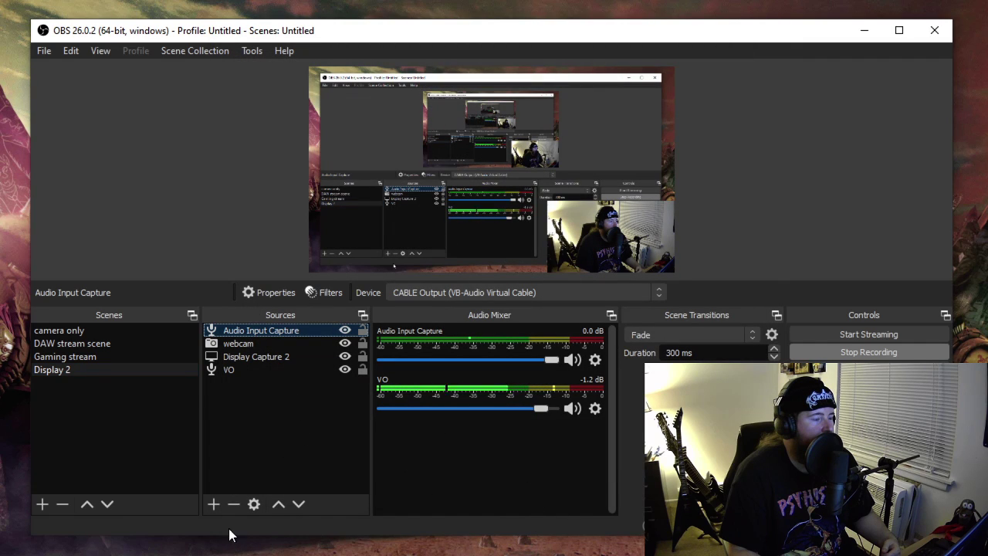
pyautogui.click(234, 506)
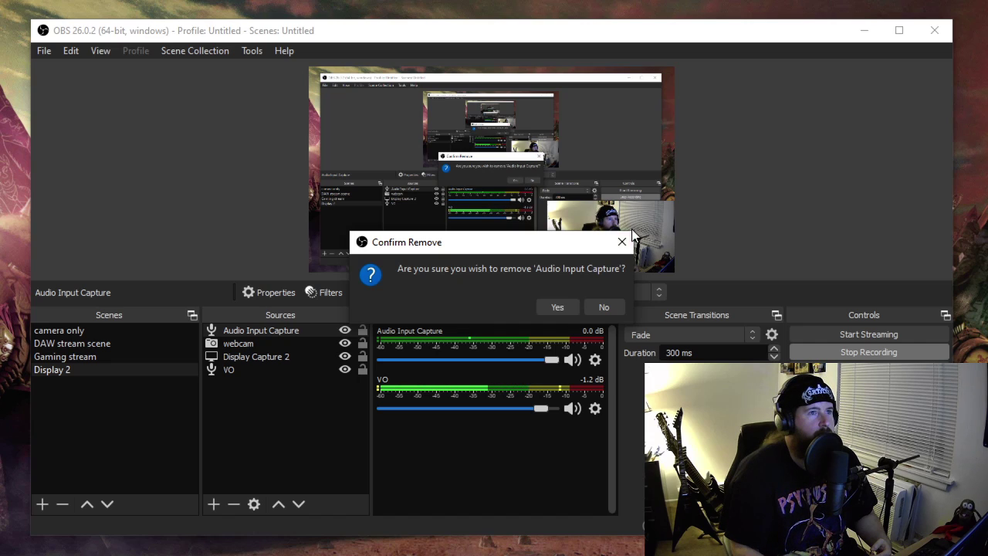
pyautogui.click(568, 306)
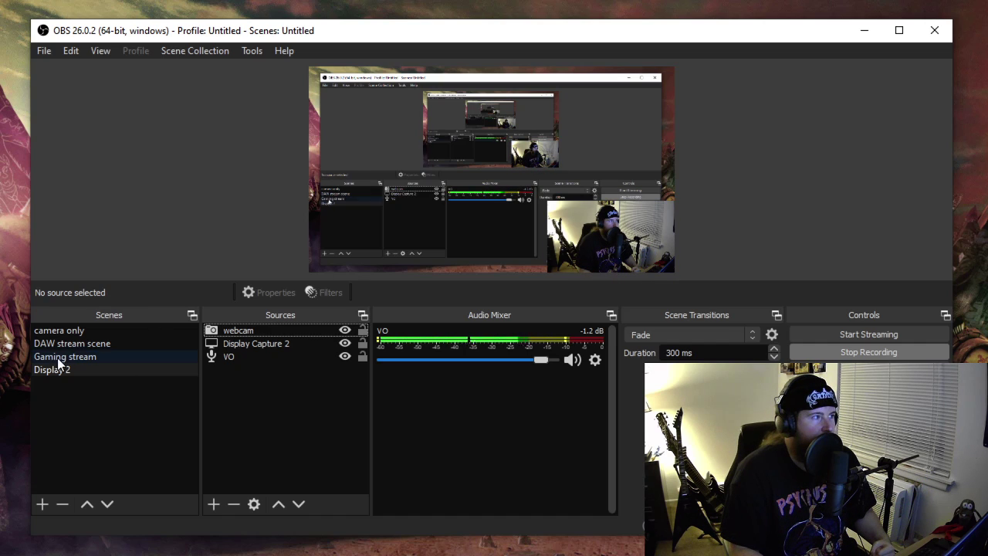
# Activate the DAW stream scene in OBS, and start VoxengoRecorder's audio routing in Studio One.
pyautogui.click(85, 344)
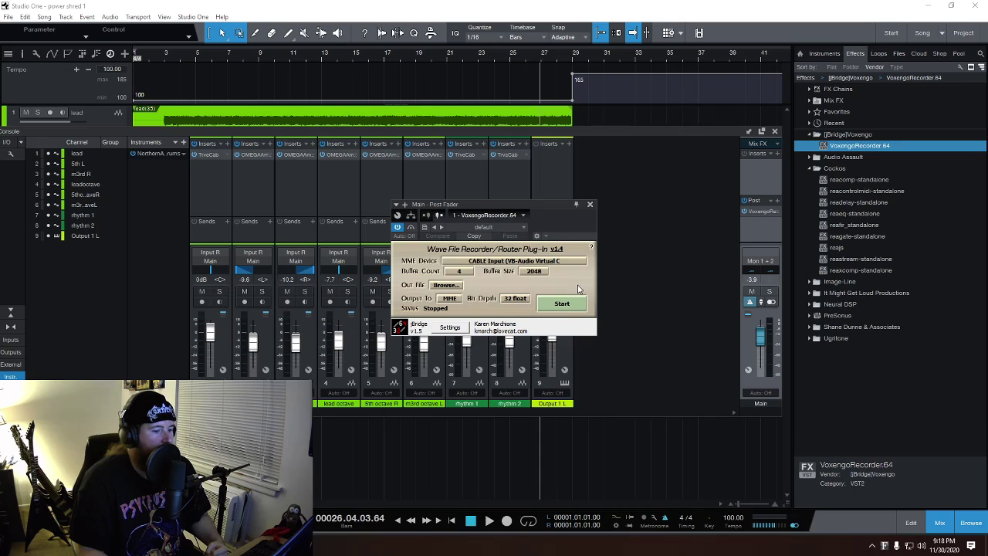
pyautogui.click(570, 304)
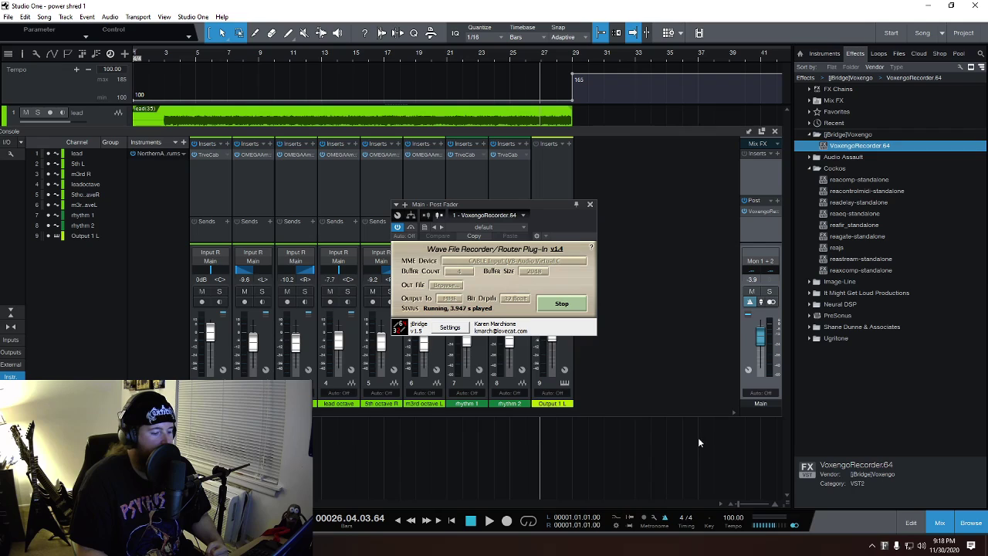
# Close the mixer console and play the song from bar 11 as a routing test, ending by stopping playback and VoxengoRecorder.
pyautogui.click(776, 132)
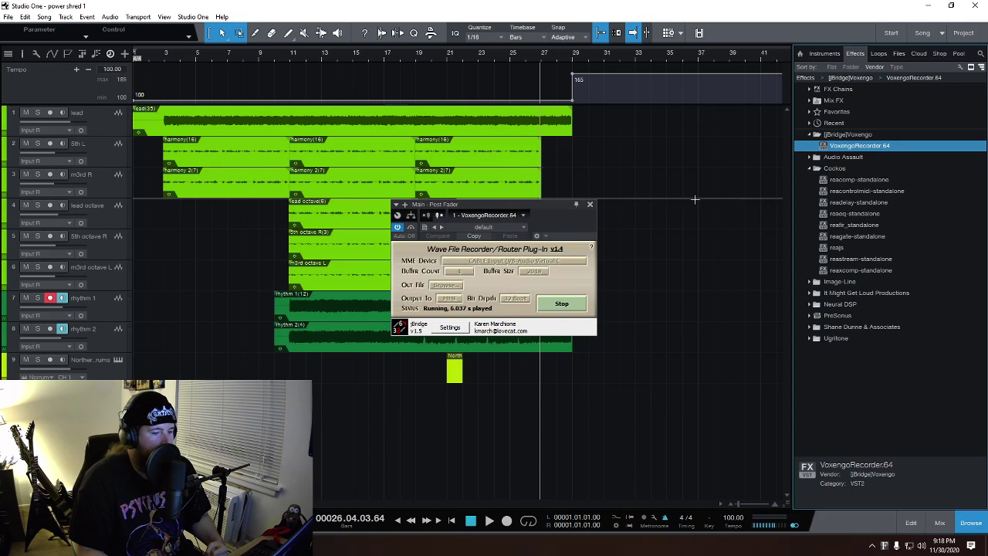
pyautogui.click(290, 60)
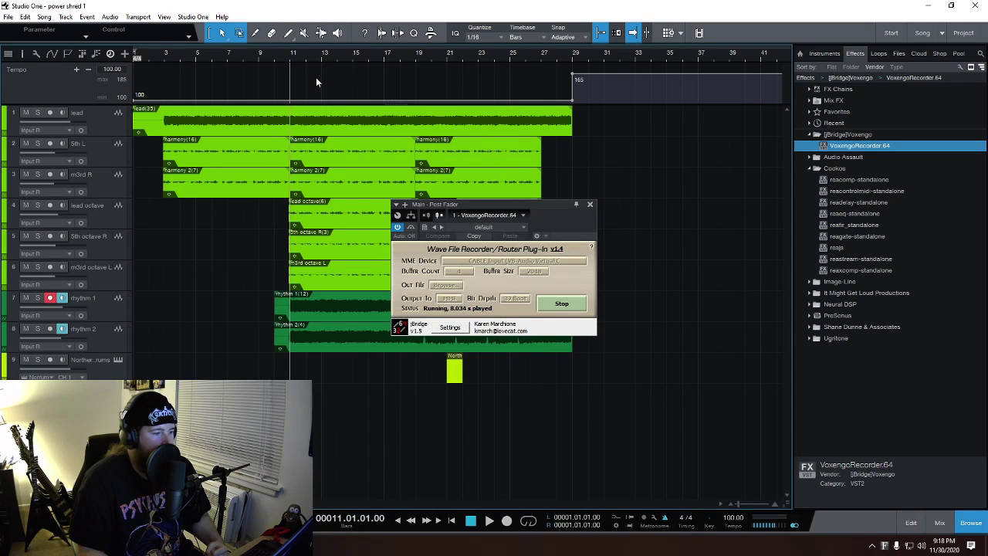
pyautogui.click(490, 523)
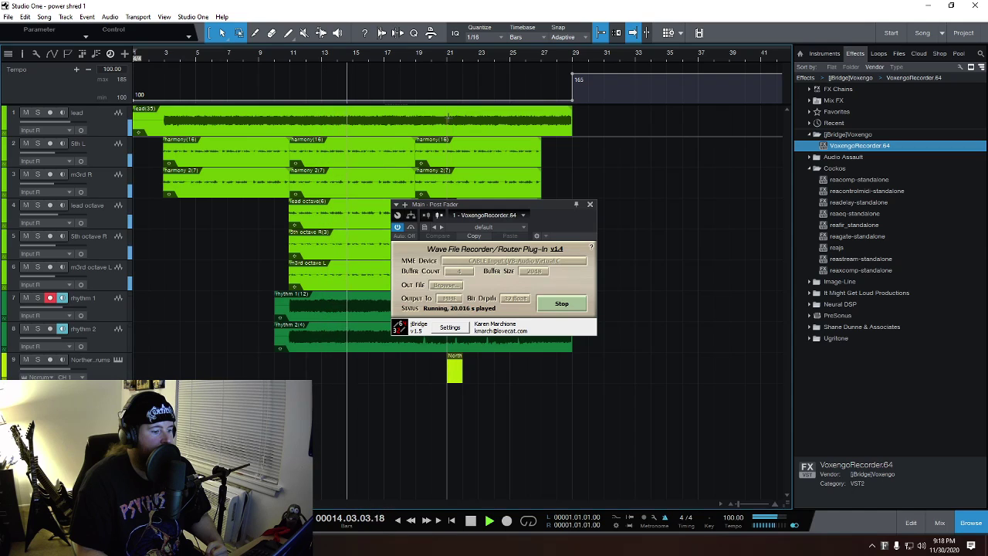
pyautogui.click(471, 523)
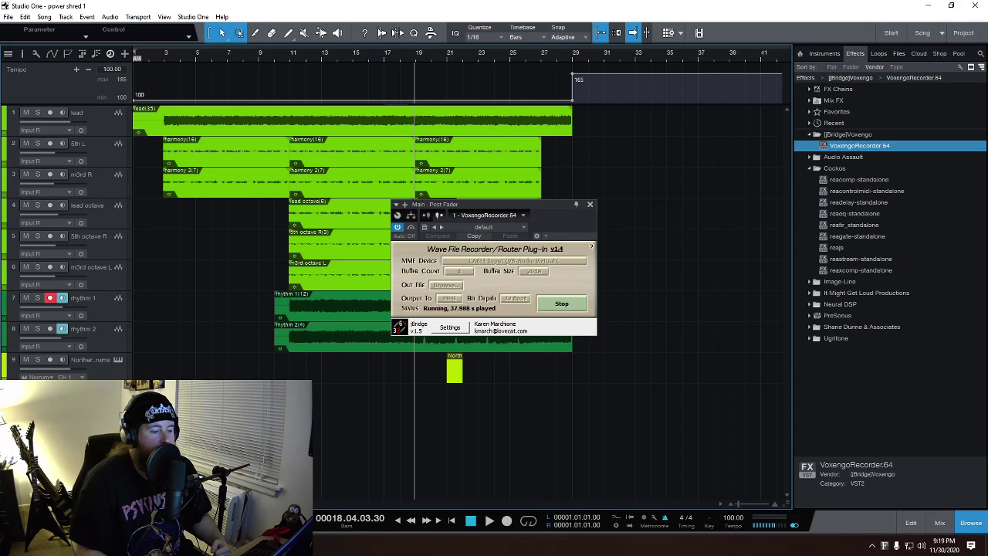
pyautogui.click(581, 306)
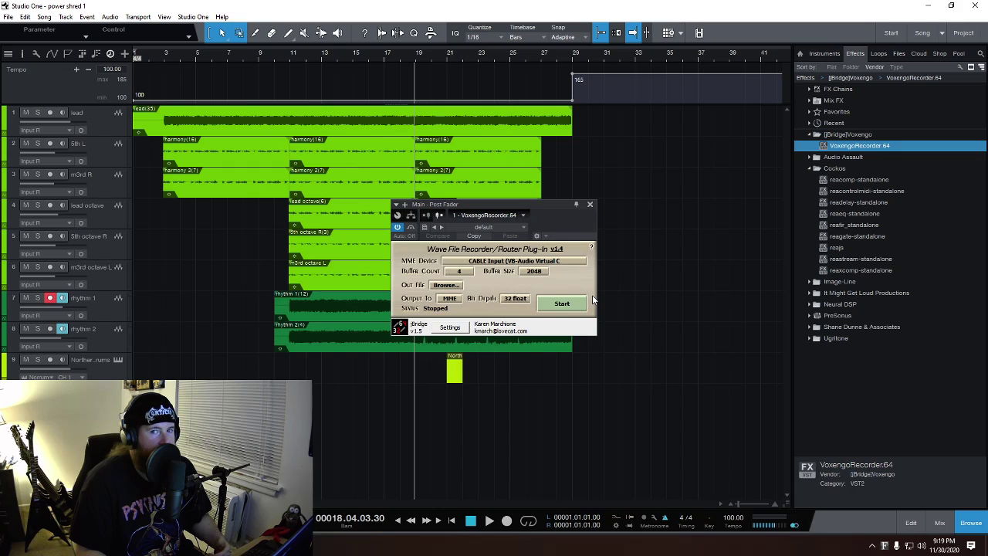